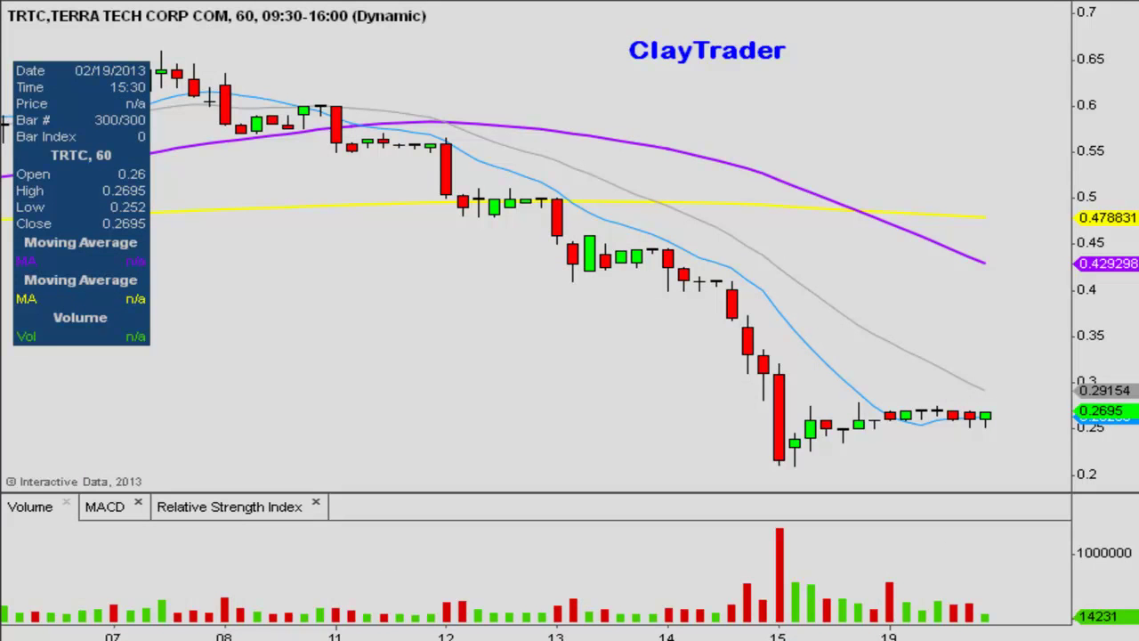
Switch TRTC to daily candles and compress the time axis to show history back to November
{"action": "left_click_drag", "start_coordinate": [608, 247], "coordinate": [634, 237]}
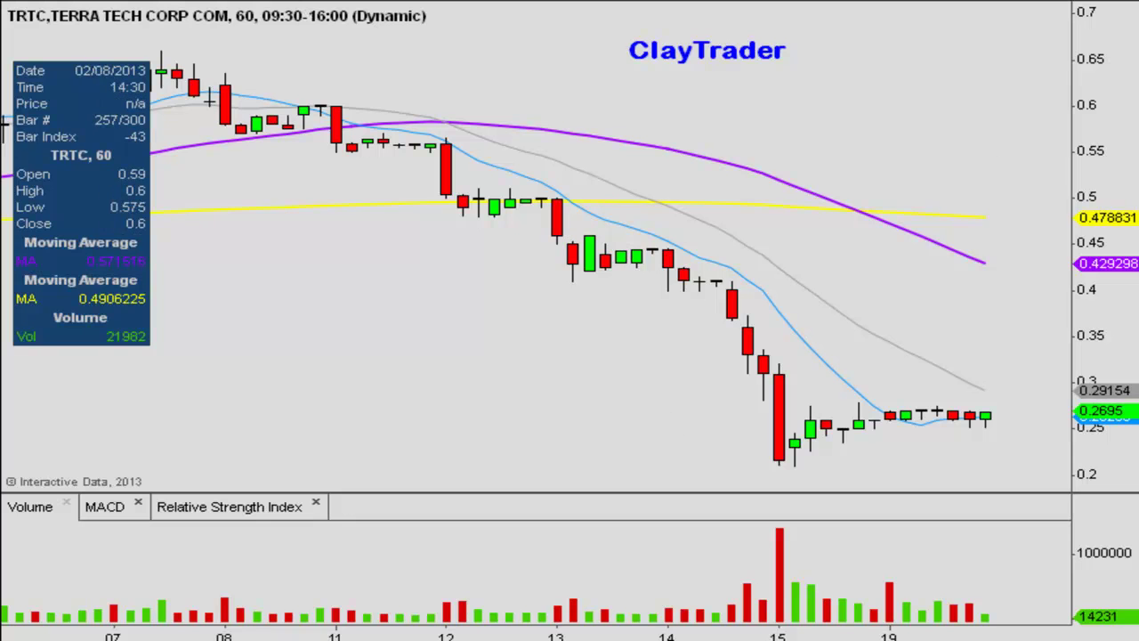
{"action": "left_click", "coordinate": [245, 15]}
{"action": "left_click", "coordinate": [238, 6]}
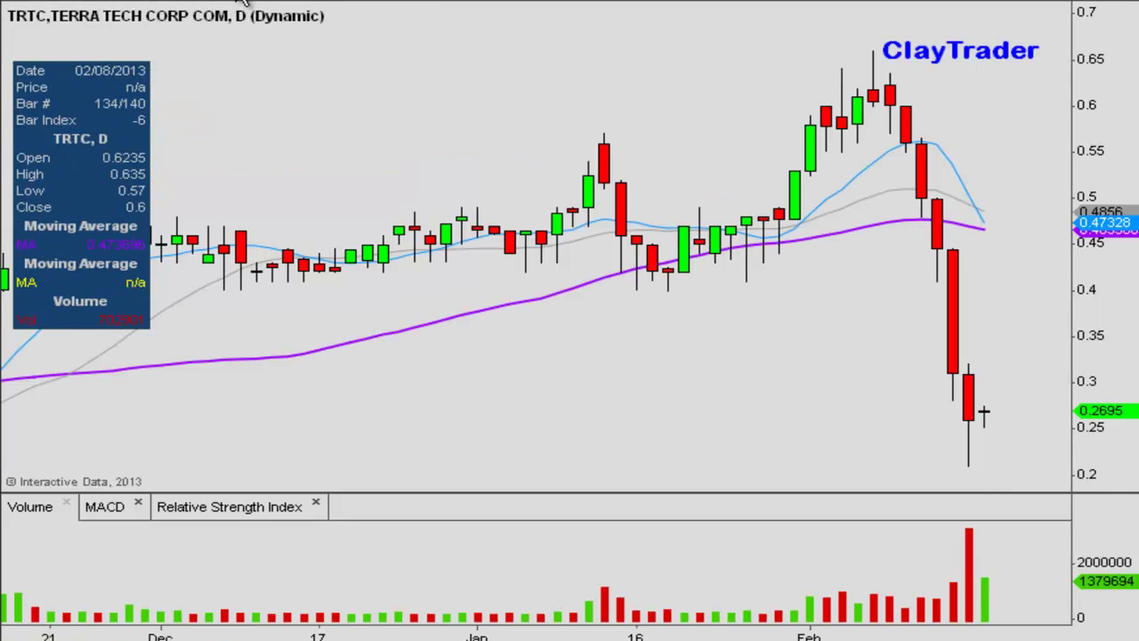
{"action": "left_click_drag", "start_coordinate": [147, 632], "coordinate": [293, 625]}
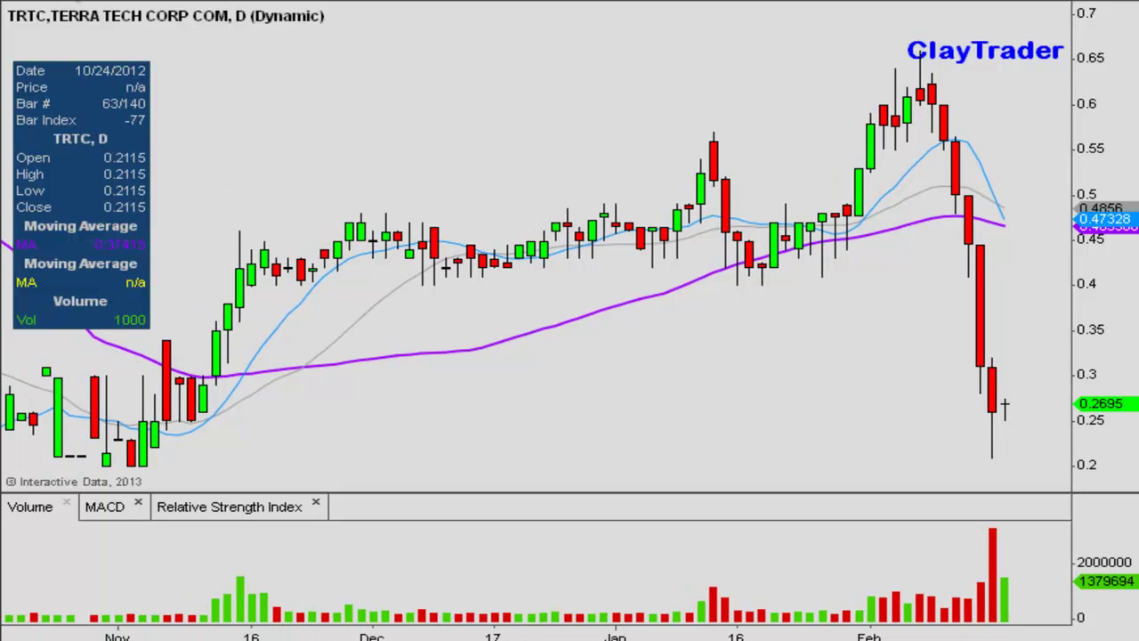
Place a horizontal line at the lows near 0.21
{"action": "left_click", "coordinate": [333, 185]}
{"action": "left_click_drag", "start_coordinate": [396, 194], "coordinate": [360, 459]}
{"action": "left_click", "coordinate": [372, 431]}
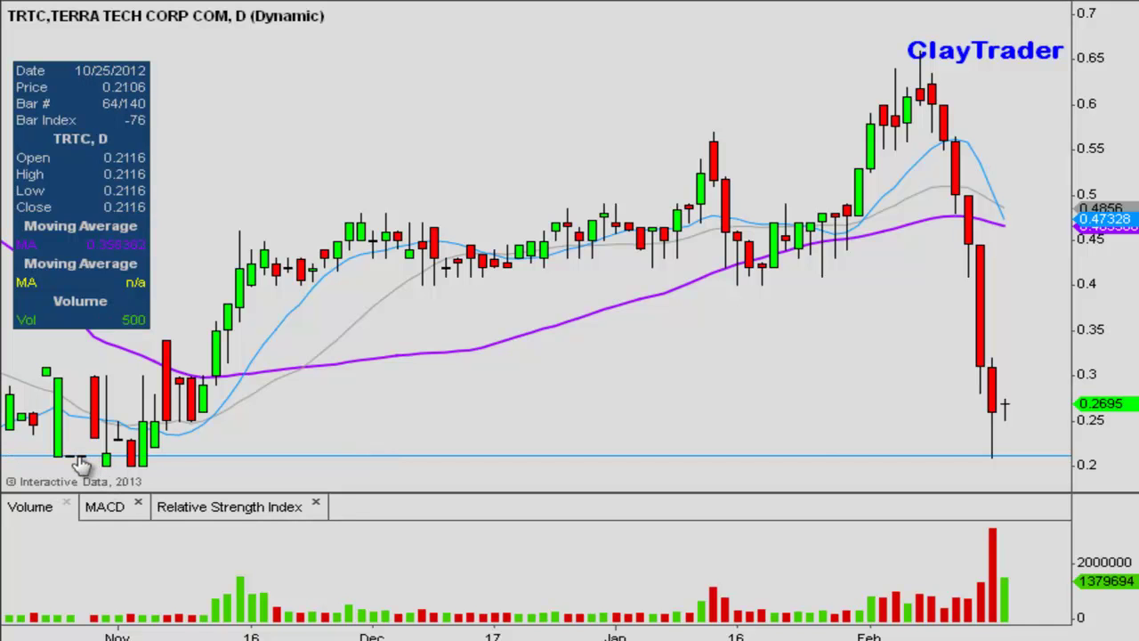
Make the 0.21 support line bright green with a thicker width
{"action": "right_click", "coordinate": [161, 457]}
{"action": "left_click", "coordinate": [178, 470]}
{"action": "left_click", "coordinate": [512, 115]}
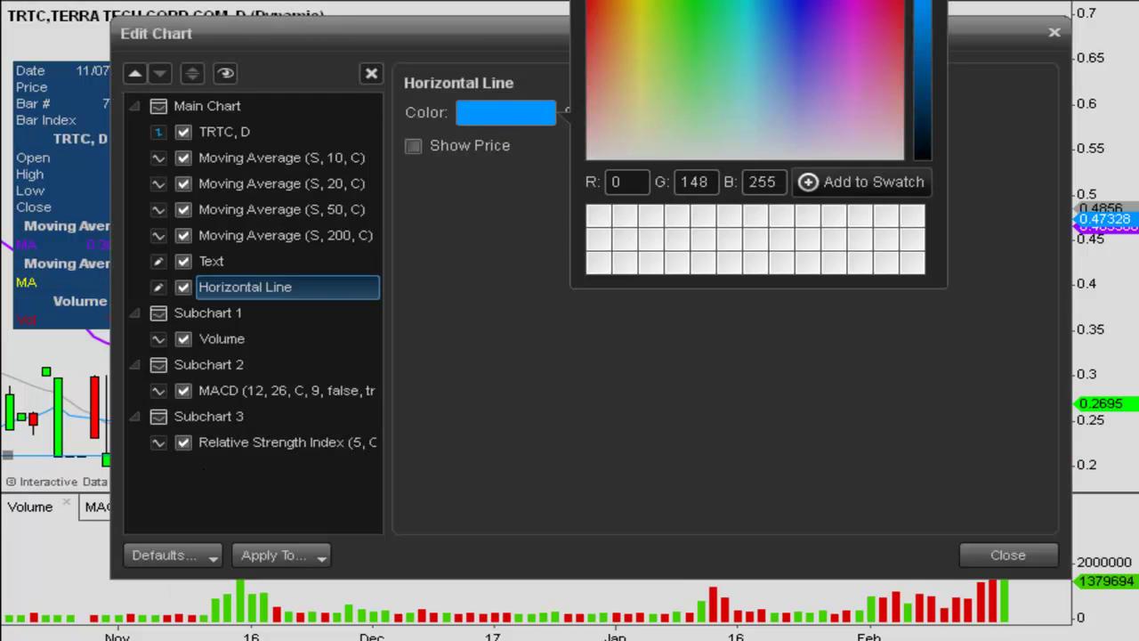
{"action": "left_click", "coordinate": [689, 9]}
{"action": "left_click", "coordinate": [810, 121]}
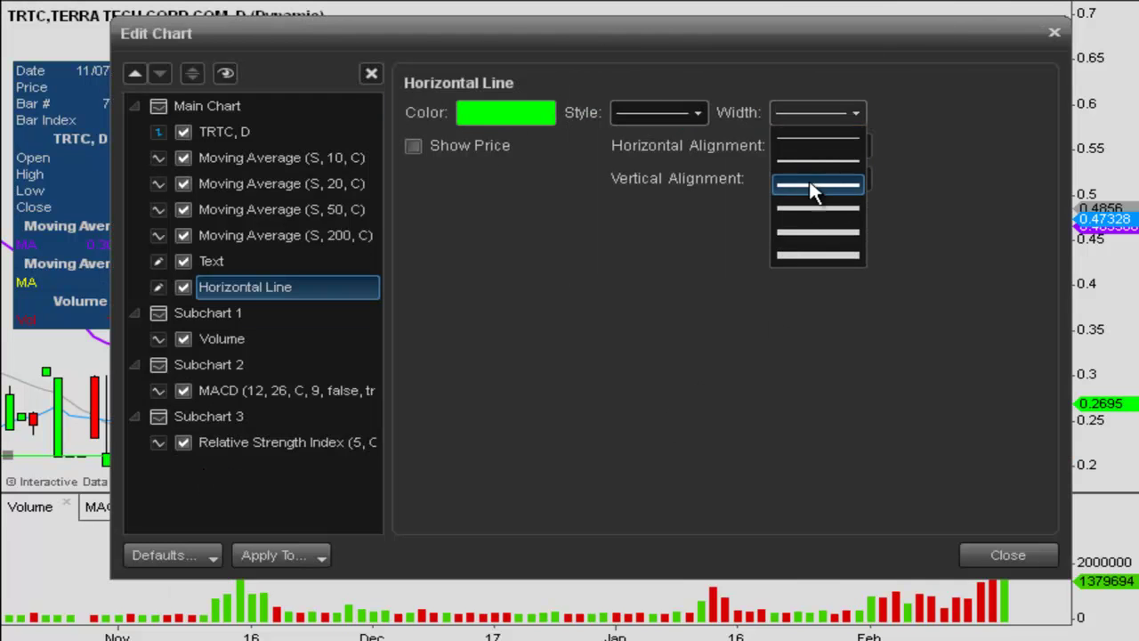
{"action": "left_click", "coordinate": [812, 189]}
{"action": "left_click", "coordinate": [1008, 555]}
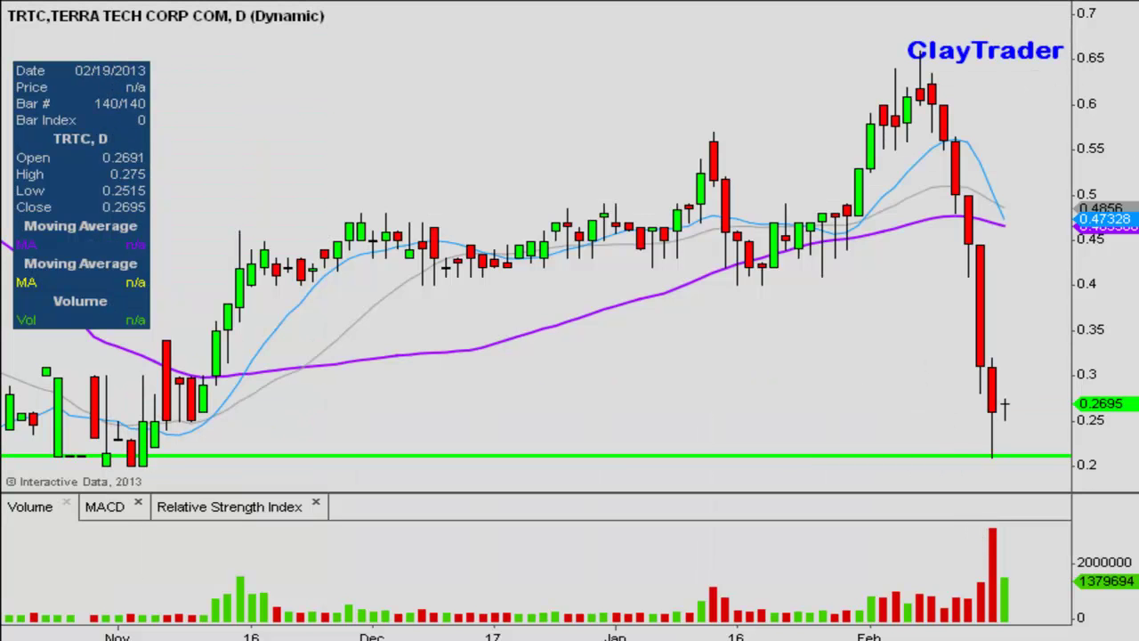
{"action": "mouse_move", "coordinate": [185, 433]}
{"action": "left_mouse_down"}
{"action": "mouse_move", "coordinate": [44, 434]}
{"action": "mouse_move", "coordinate": [133, 461]}
{"action": "mouse_move", "coordinate": [201, 422]}
{"action": "left_mouse_up"}
{"action": "type", "text": "60"}
Load 60-minute candles, widen the bars, and mark the lows, volume spike and long red candle
{"action": "key", "text": "Return"}
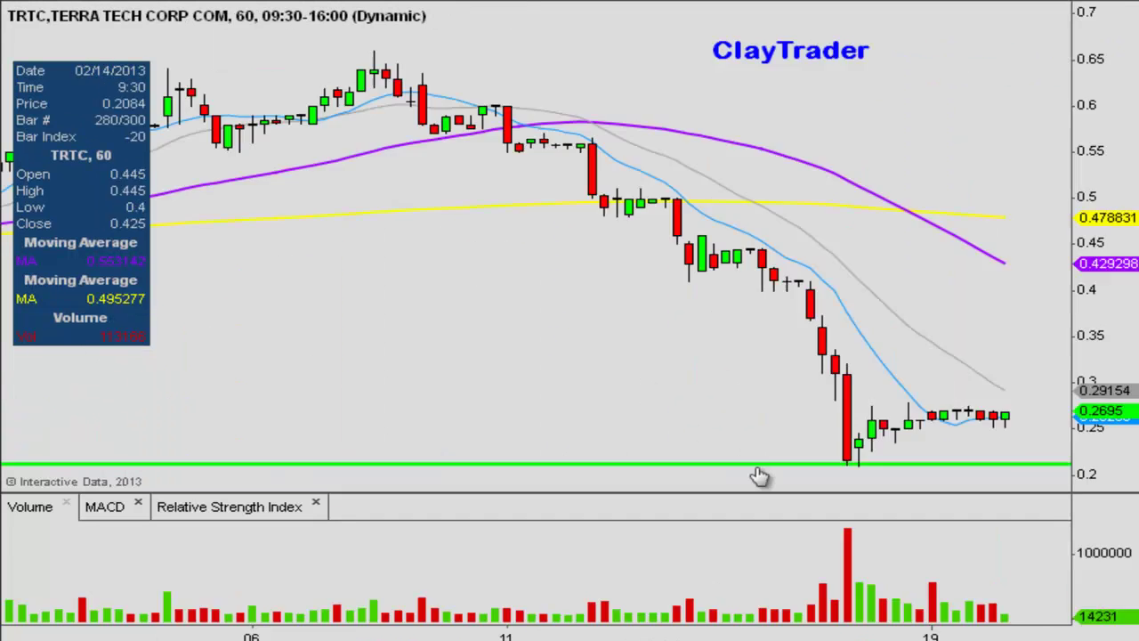
{"action": "left_click_drag", "start_coordinate": [697, 632], "coordinate": [574, 632]}
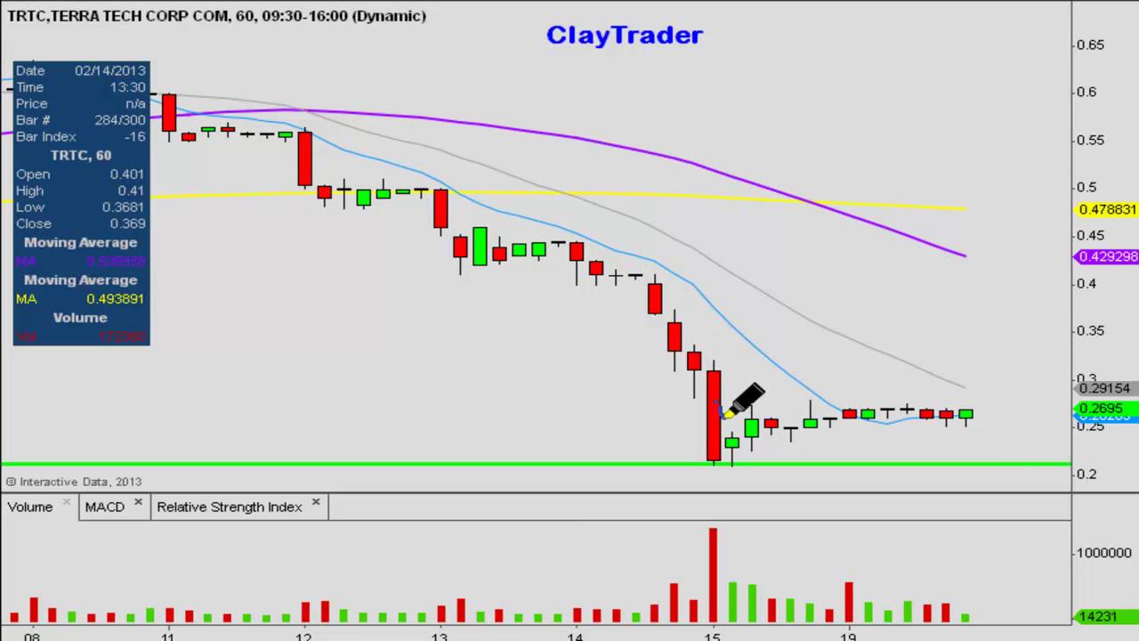
{"action": "mouse_move", "coordinate": [715, 449]}
{"action": "left_mouse_down"}
{"action": "mouse_move", "coordinate": [742, 463]}
{"action": "mouse_move", "coordinate": [742, 448]}
{"action": "left_mouse_up"}
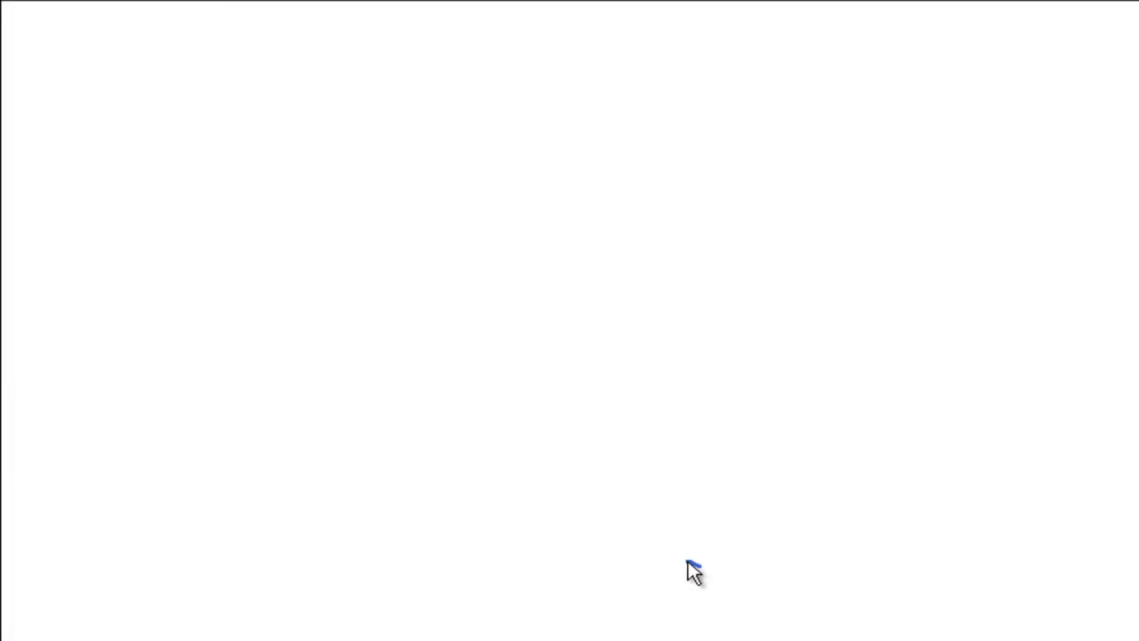
{"action": "left_click_drag", "start_coordinate": [626, 560], "coordinate": [709, 553]}
{"action": "mouse_move", "coordinate": [623, 407]}
{"action": "left_mouse_down"}
{"action": "mouse_move", "coordinate": [705, 406]}
{"action": "mouse_move", "coordinate": [707, 393]}
{"action": "left_mouse_up"}
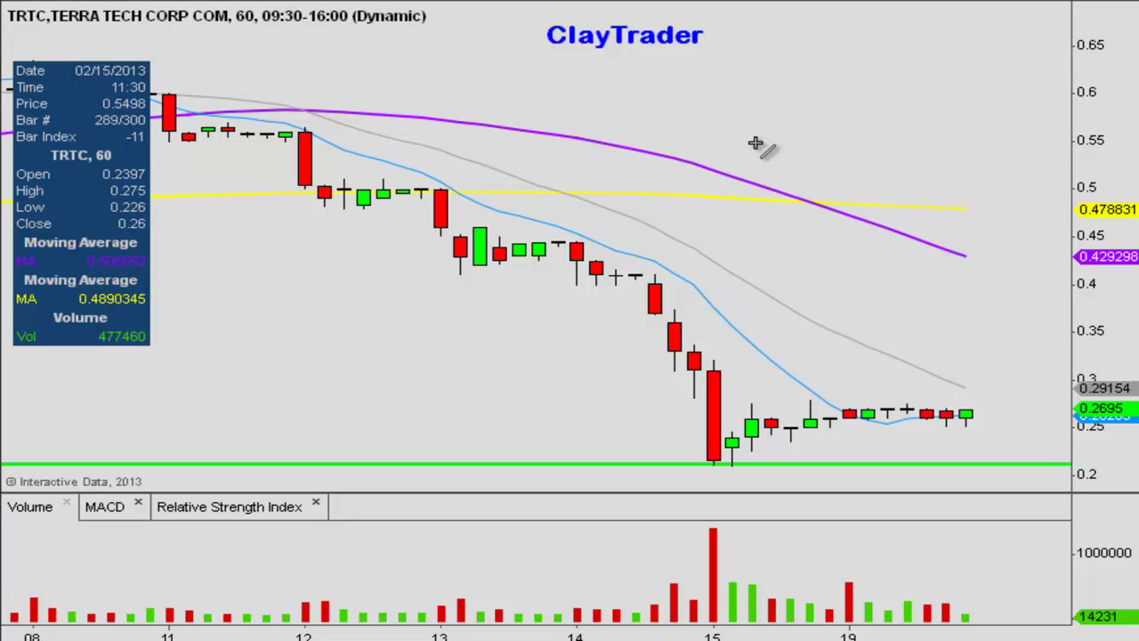
Draw a red horizontal resistance line near 0.28 across the recent highs
{"action": "left_click_drag", "start_coordinate": [686, 397], "coordinate": [1013, 398]}
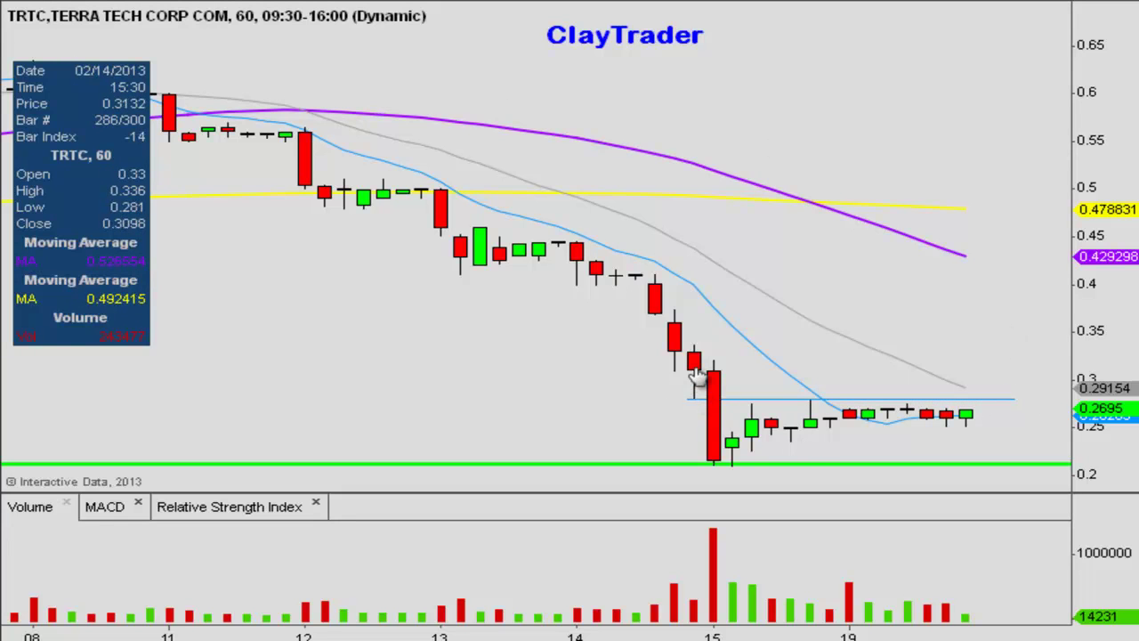
{"action": "right_click", "coordinate": [749, 398]}
{"action": "left_click", "coordinate": [780, 411]}
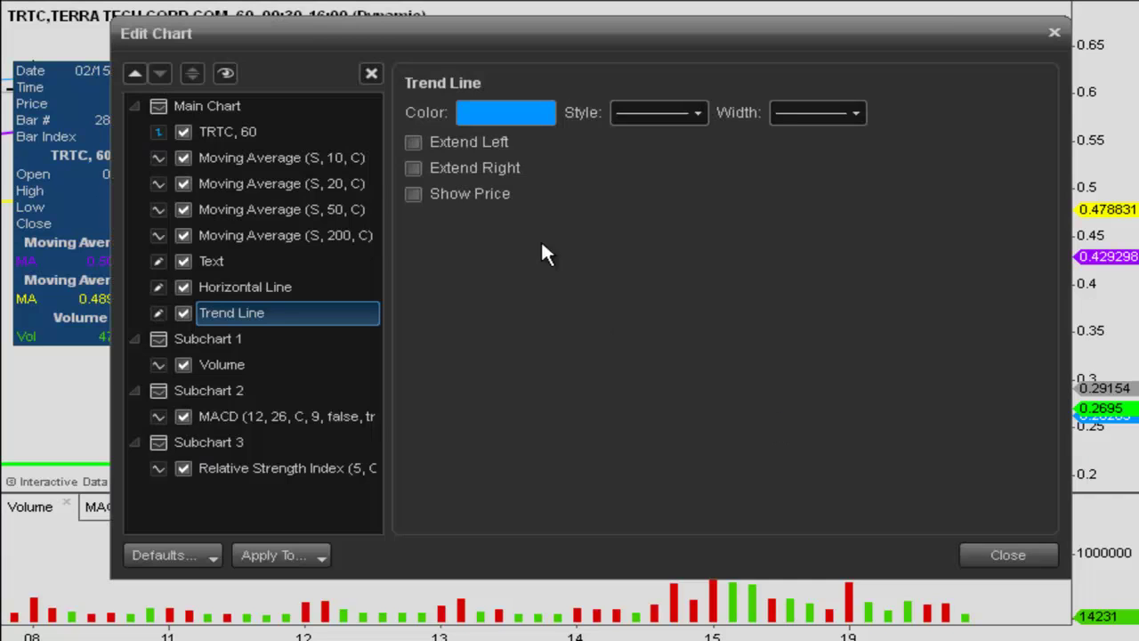
{"action": "left_click", "coordinate": [502, 112]}
{"action": "left_click", "coordinate": [689, 92]}
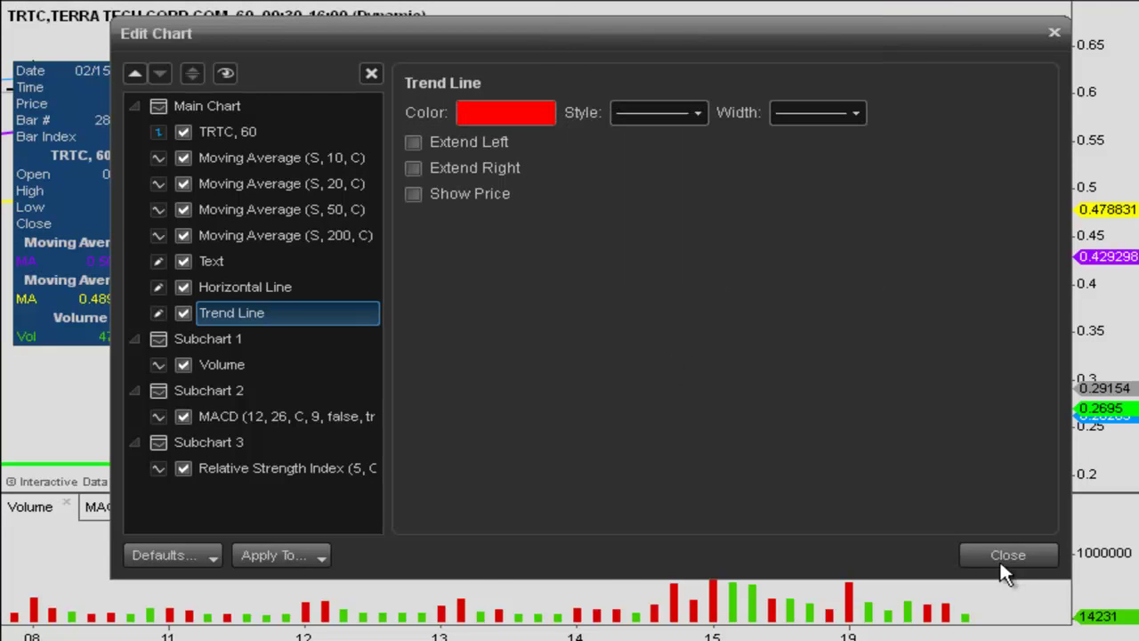
{"action": "left_click", "coordinate": [1009, 555]}
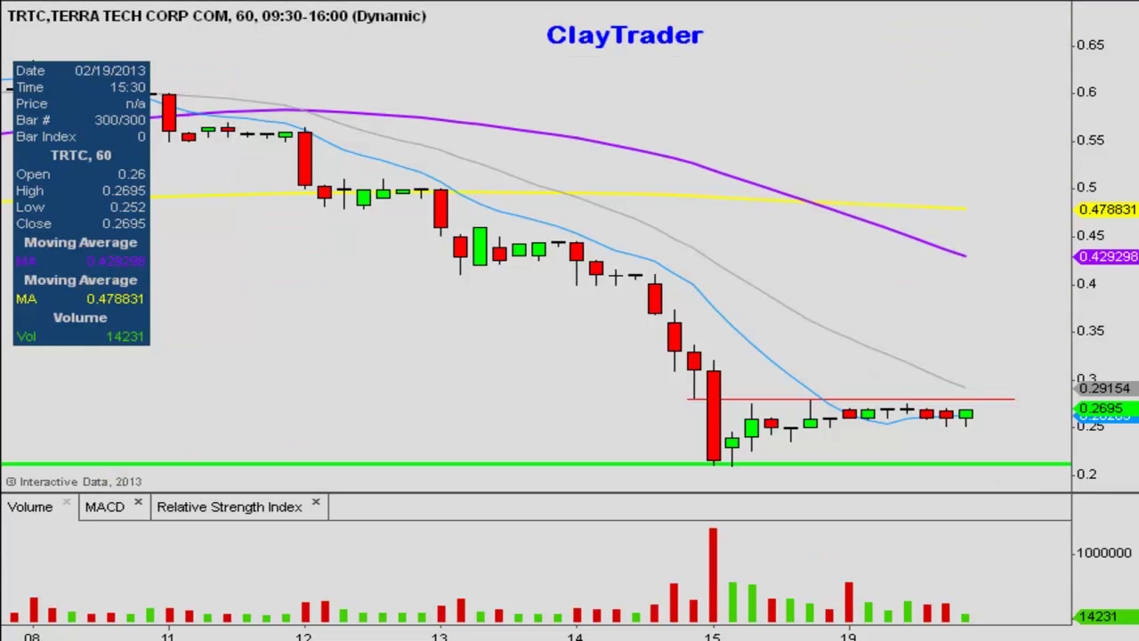
Circle the candles testing resistance, then clear the freehand circles
{"action": "mouse_move", "coordinate": [757, 391]}
{"action": "left_mouse_down"}
{"action": "mouse_move", "coordinate": [744, 402]}
{"action": "mouse_move", "coordinate": [755, 388]}
{"action": "mouse_move", "coordinate": [826, 398]}
{"action": "left_mouse_up"}
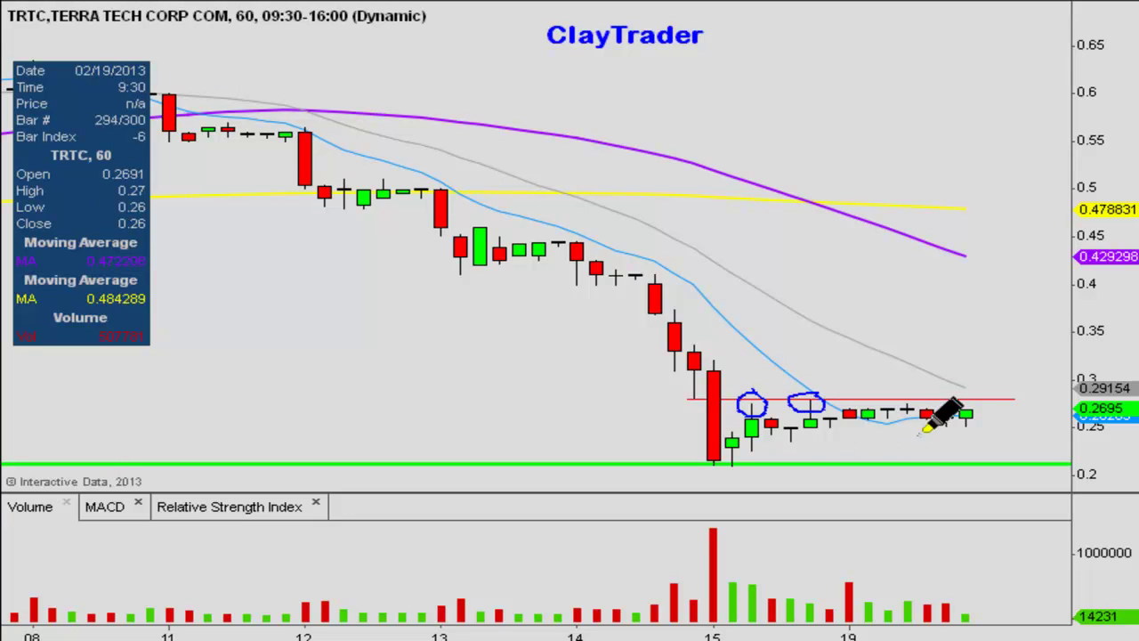
{"action": "mouse_move", "coordinate": [926, 398]}
{"action": "left_mouse_down"}
{"action": "mouse_move", "coordinate": [939, 401]}
{"action": "mouse_move", "coordinate": [933, 413]}
{"action": "left_mouse_up"}
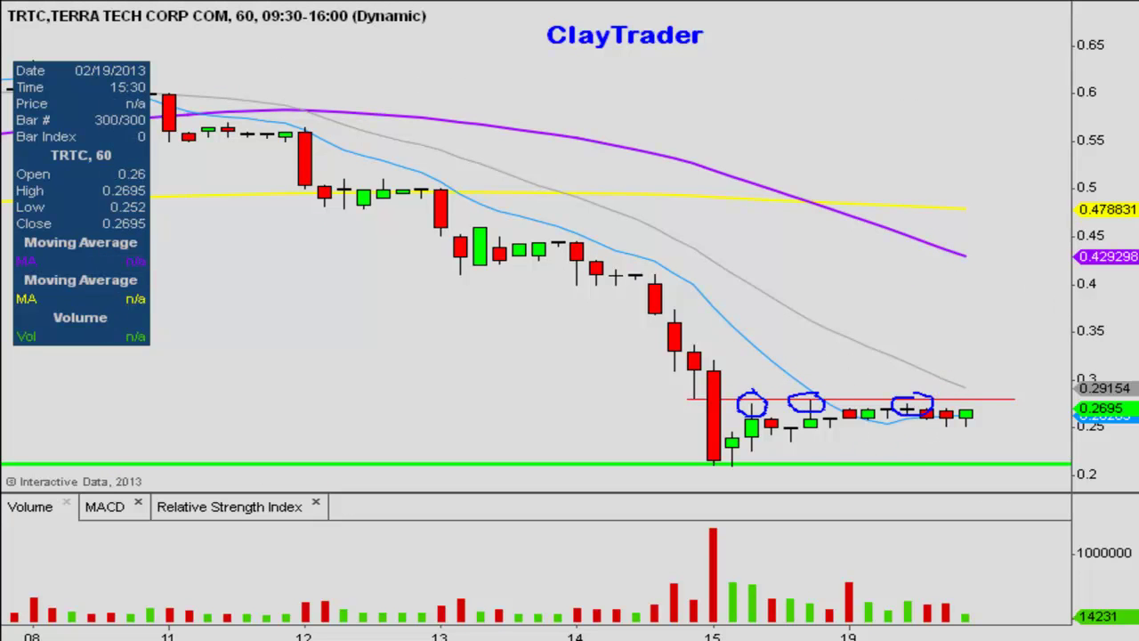
{"action": "key", "text": "Escape"}
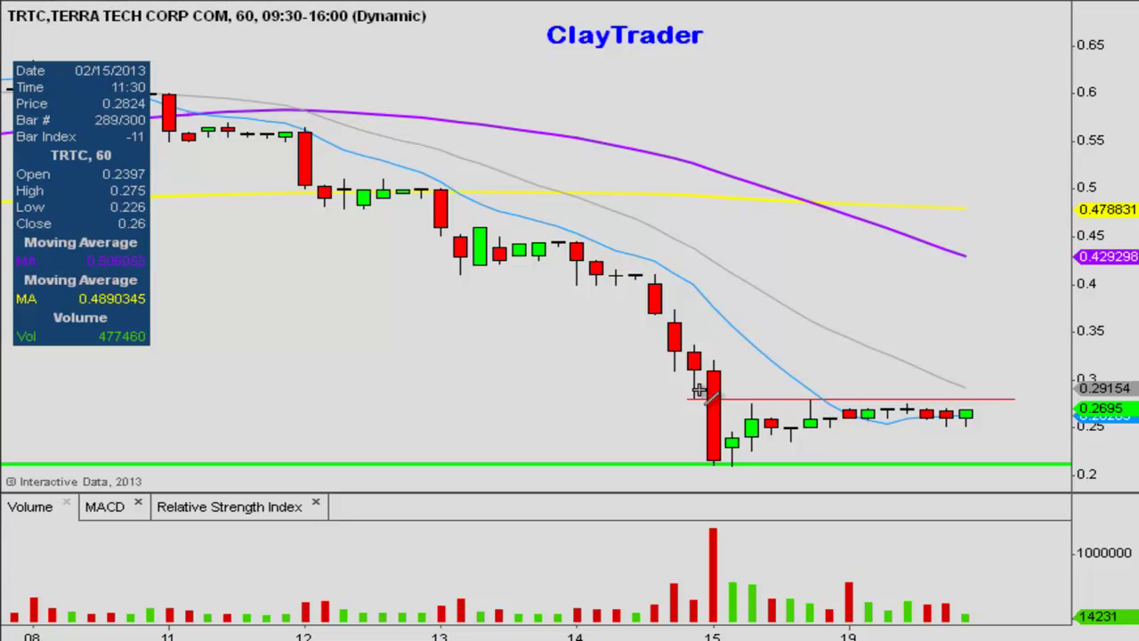
Draw a red, thicker horizontal resistance line near 0.32
{"action": "mouse_move", "coordinate": [662, 351]}
{"action": "left_mouse_down"}
{"action": "mouse_move", "coordinate": [1126, 355]}
{"action": "mouse_move", "coordinate": [1058, 356]}
{"action": "left_mouse_up"}
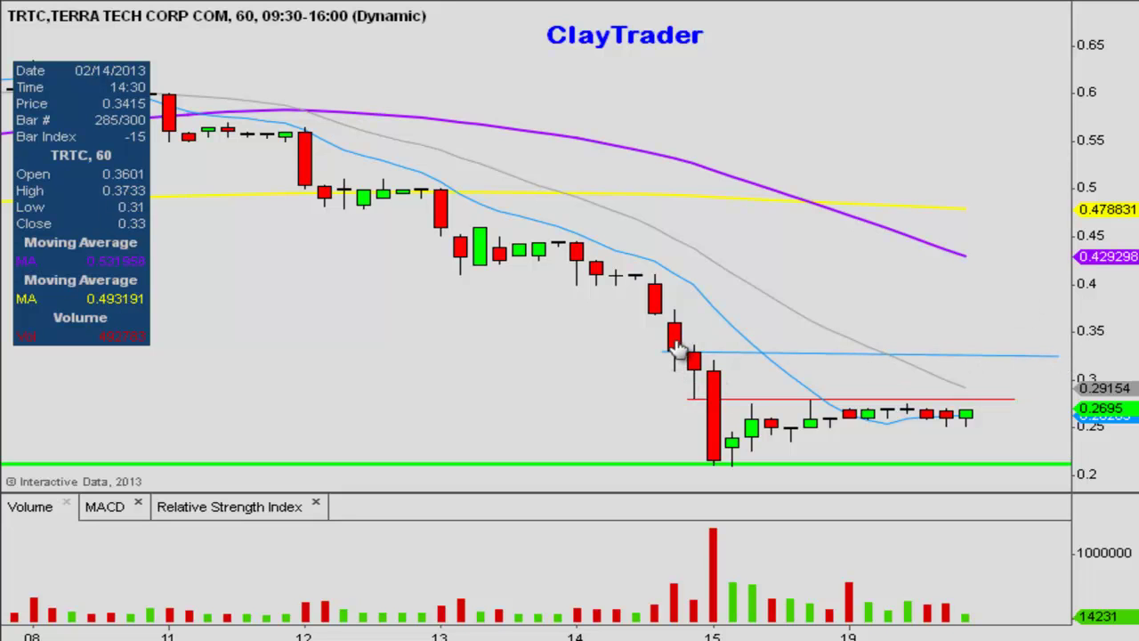
{"action": "right_click", "coordinate": [726, 354]}
{"action": "left_click", "coordinate": [759, 364]}
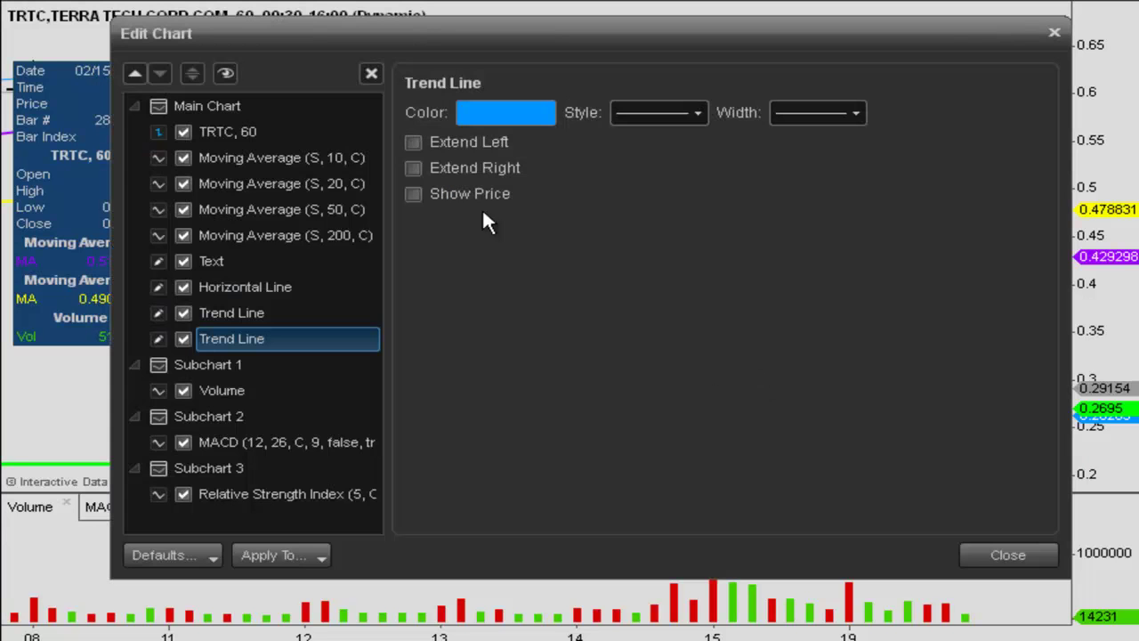
{"action": "left_click", "coordinate": [494, 112]}
{"action": "left_click", "coordinate": [923, 5]}
{"action": "left_click", "coordinate": [650, 370]}
{"action": "left_click", "coordinate": [827, 101]}
{"action": "left_click", "coordinate": [818, 162]}
{"action": "left_click", "coordinate": [980, 553]}
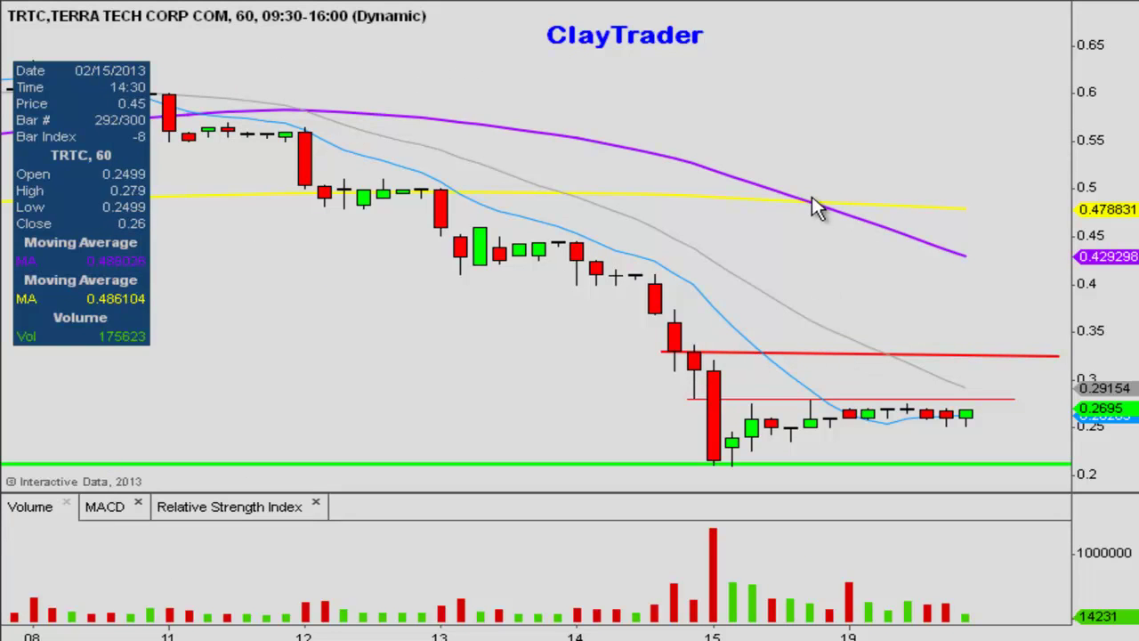
Add a second red, thicker resistance line near 0.41
{"action": "left_click", "coordinate": [80, 4]}
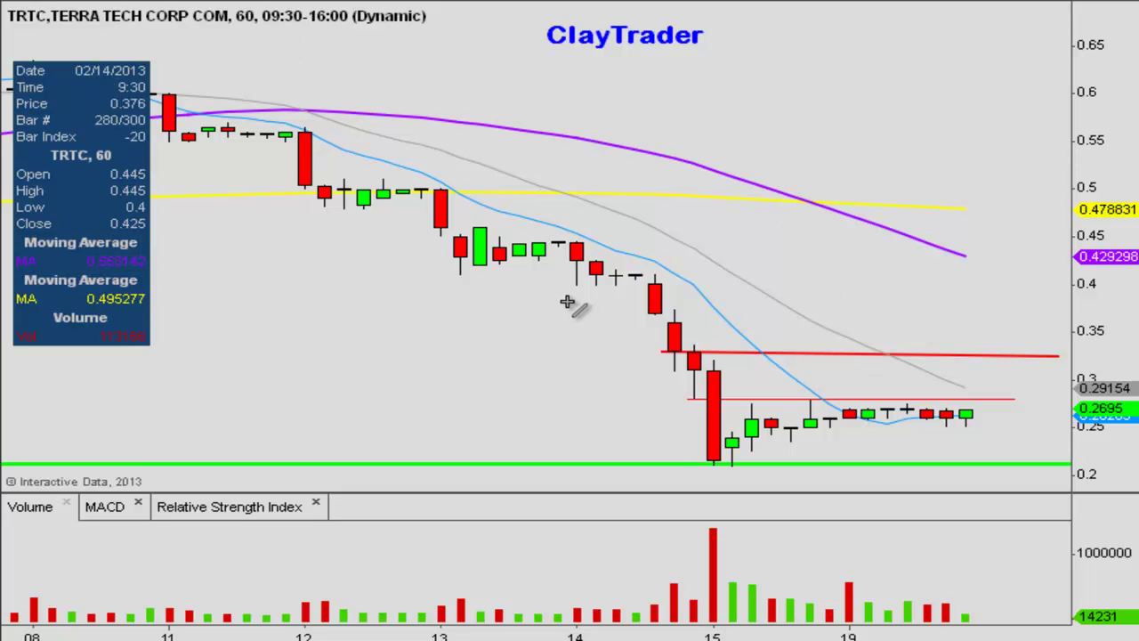
{"action": "left_click_drag", "start_coordinate": [450, 274], "coordinate": [1049, 279]}
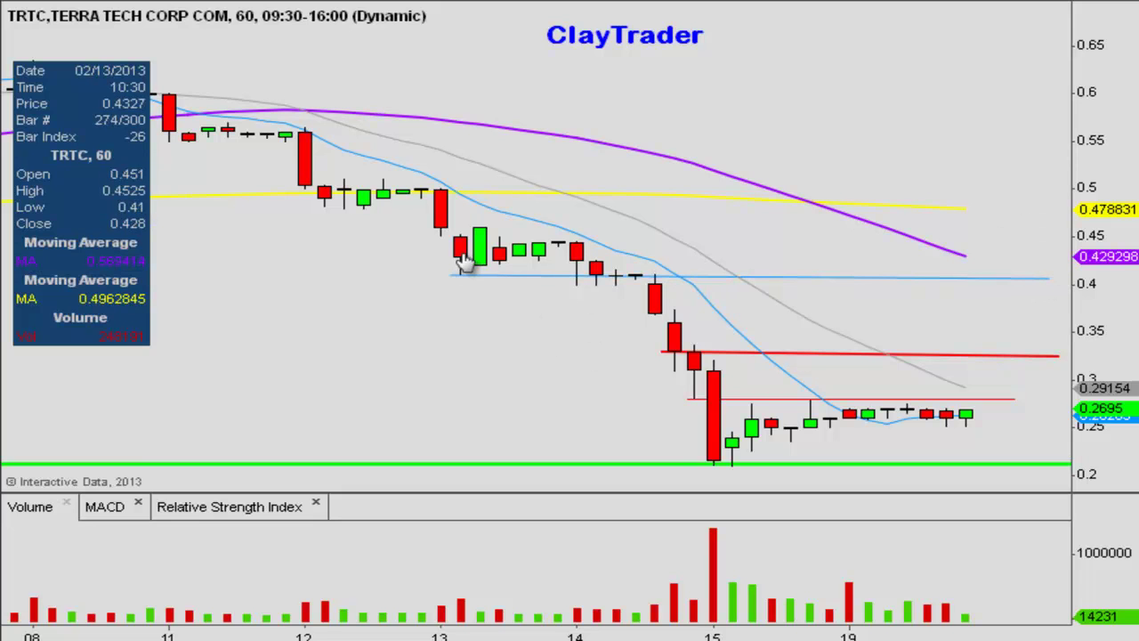
{"action": "right_click", "coordinate": [506, 283]}
{"action": "left_click", "coordinate": [556, 294]}
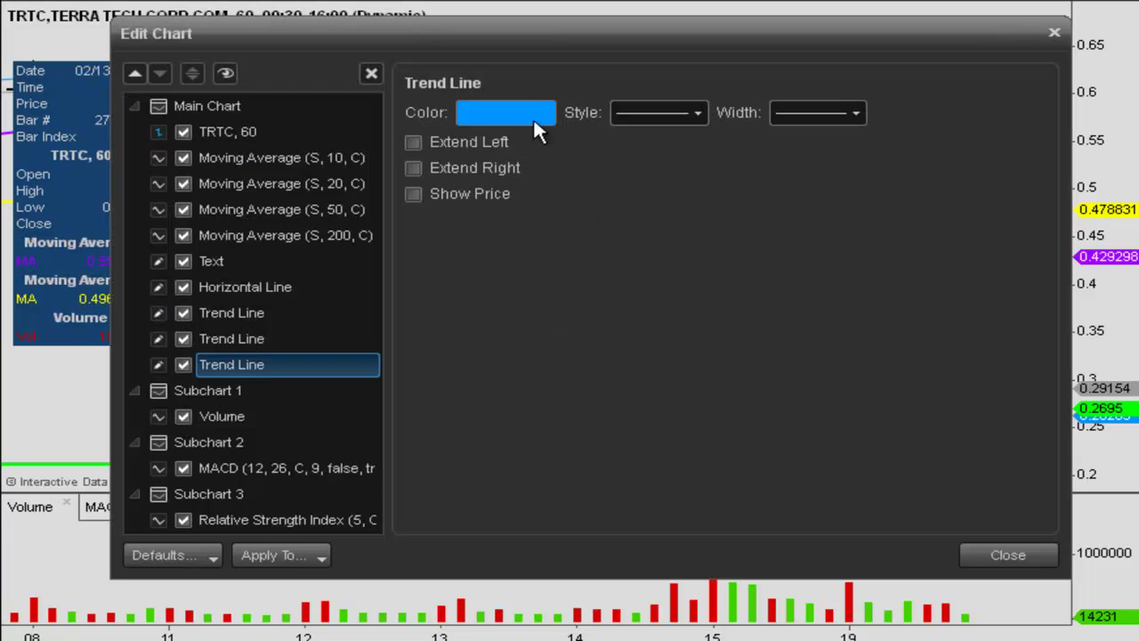
{"action": "left_click", "coordinate": [520, 113]}
{"action": "left_click", "coordinate": [589, 4]}
{"action": "left_click", "coordinate": [808, 115]}
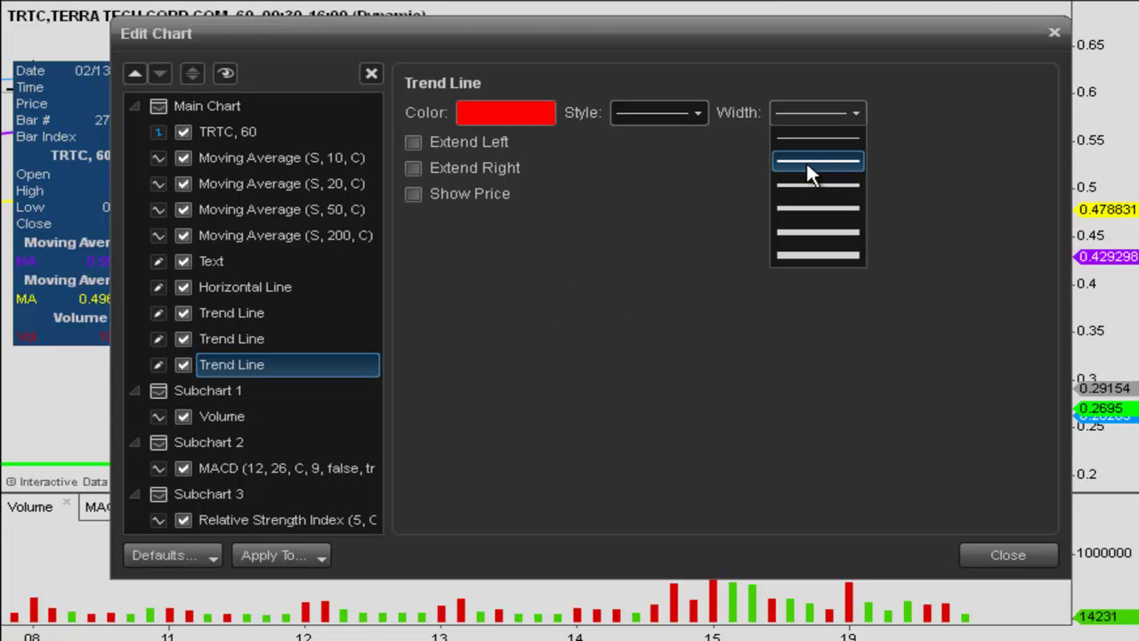
{"action": "left_click", "coordinate": [811, 185]}
{"action": "left_click", "coordinate": [997, 551]}
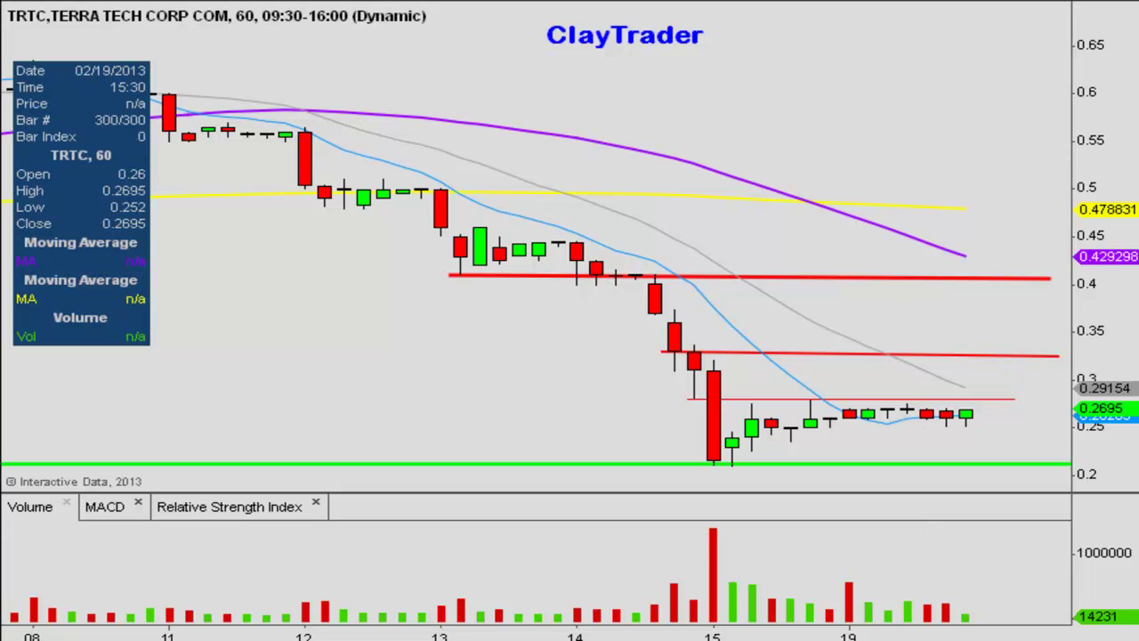
Circle the post-drop volume bars, the lowest candle, the dip candle and the recent sideways candles
{"action": "mouse_move", "coordinate": [972, 594]}
{"action": "left_mouse_down"}
{"action": "mouse_move", "coordinate": [756, 594]}
{"action": "mouse_move", "coordinate": [841, 623]}
{"action": "mouse_move", "coordinate": [1000, 620]}
{"action": "mouse_move", "coordinate": [973, 596]}
{"action": "left_mouse_up"}
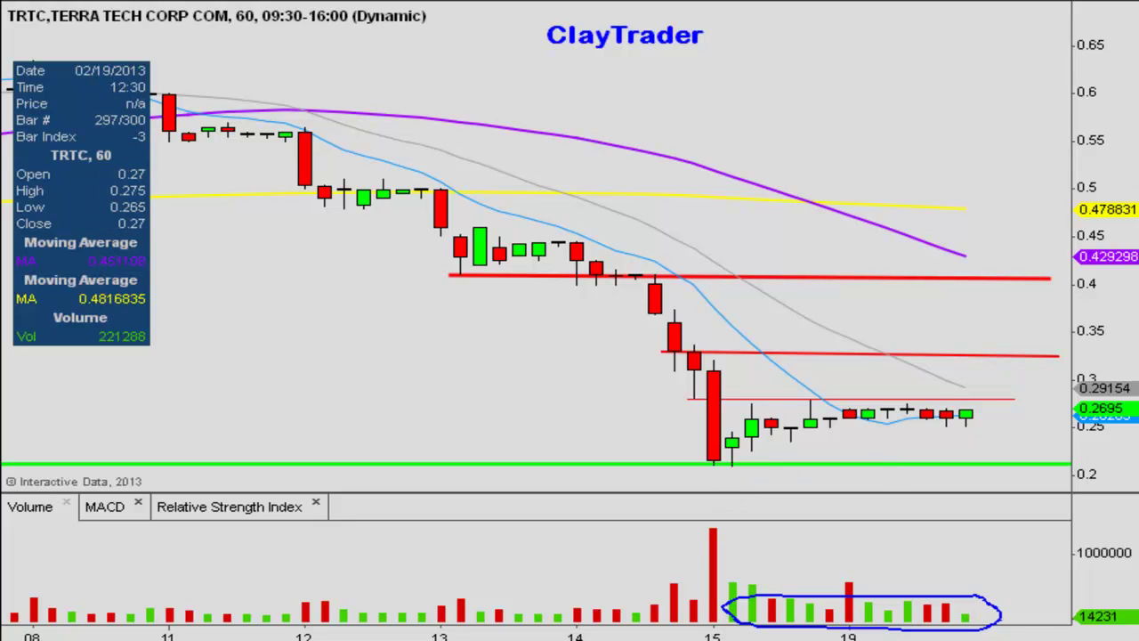
{"action": "left_click_drag", "start_coordinate": [723, 458], "coordinate": [743, 458]}
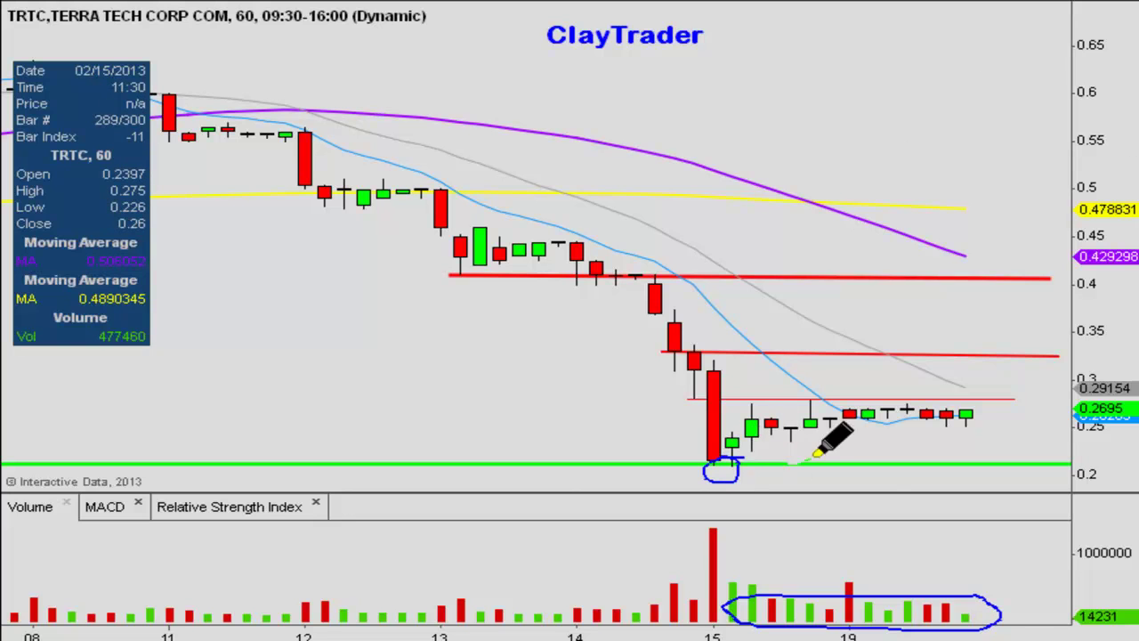
{"action": "left_click_drag", "start_coordinate": [801, 436], "coordinate": [791, 447]}
{"action": "mouse_move", "coordinate": [947, 421]}
{"action": "left_mouse_down"}
{"action": "mouse_move", "coordinate": [953, 441]}
{"action": "mouse_move", "coordinate": [979, 414]}
{"action": "left_mouse_up"}
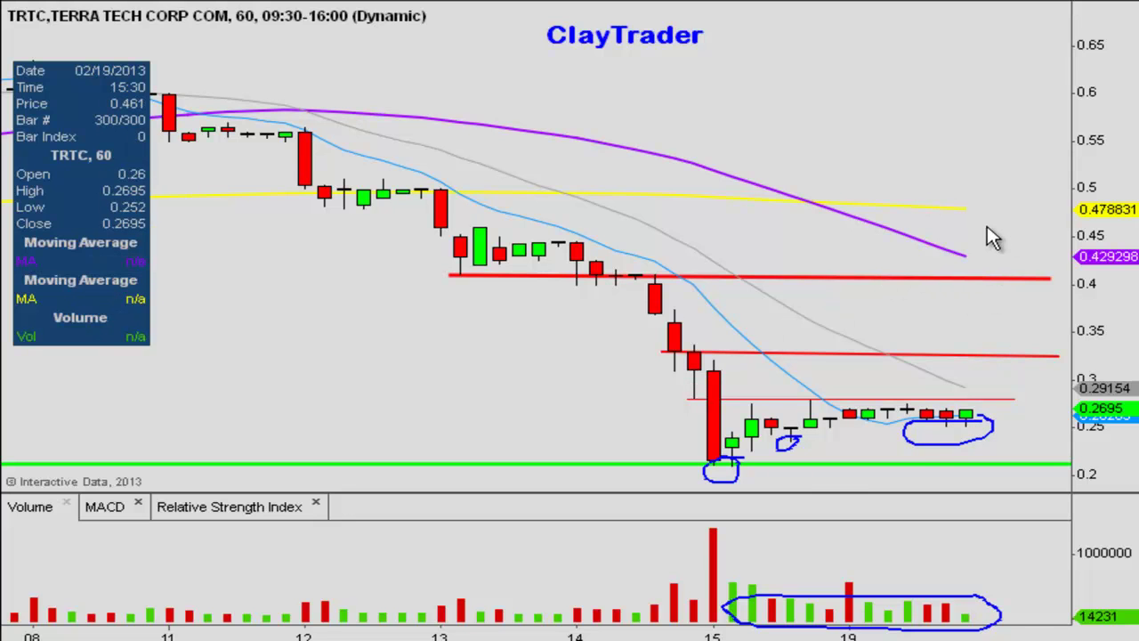
Clear the annotations and switch TRTC to a daily chart with wider bars
{"action": "key", "text": "Escape"}
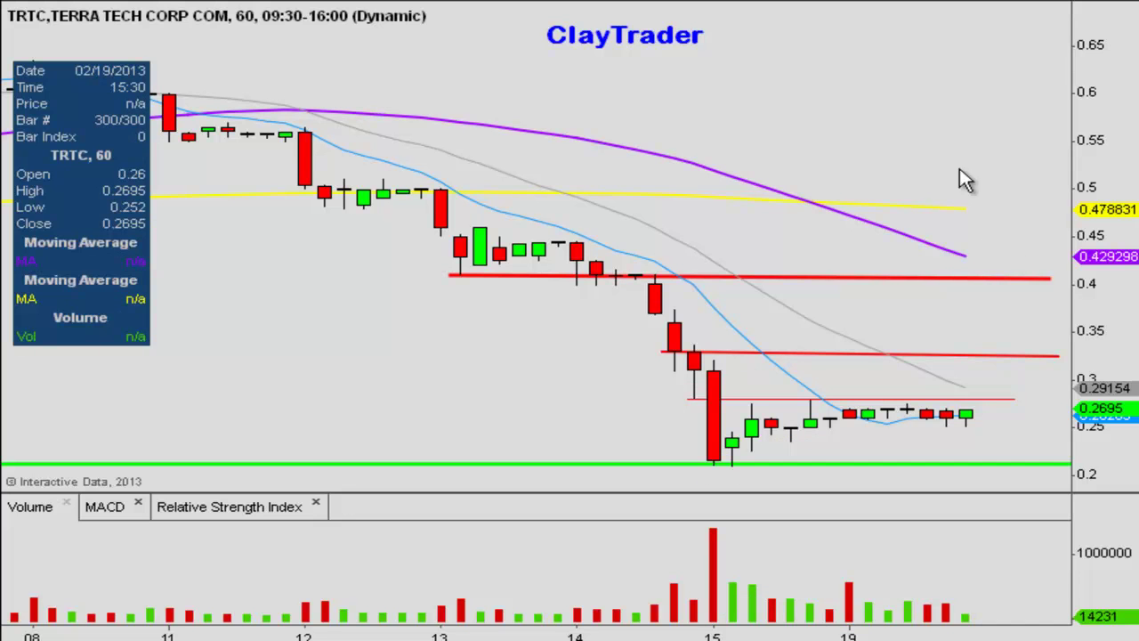
{"action": "type", "text": "D"}
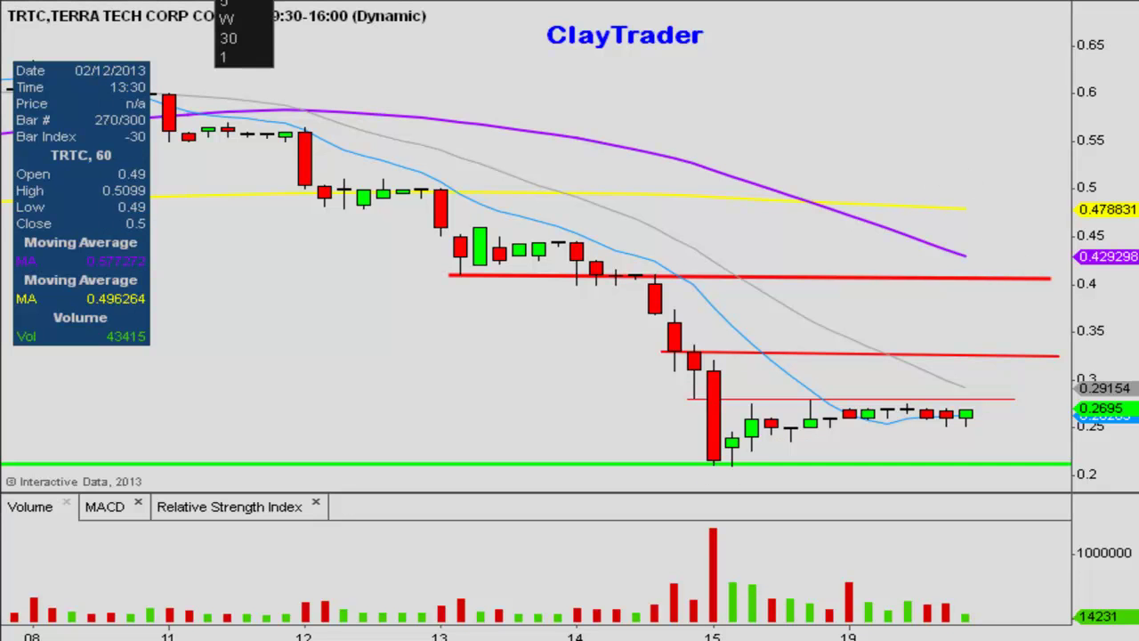
{"action": "key", "text": "Return"}
{"action": "left_click_drag", "start_coordinate": [107, 634], "coordinate": [479, 632]}
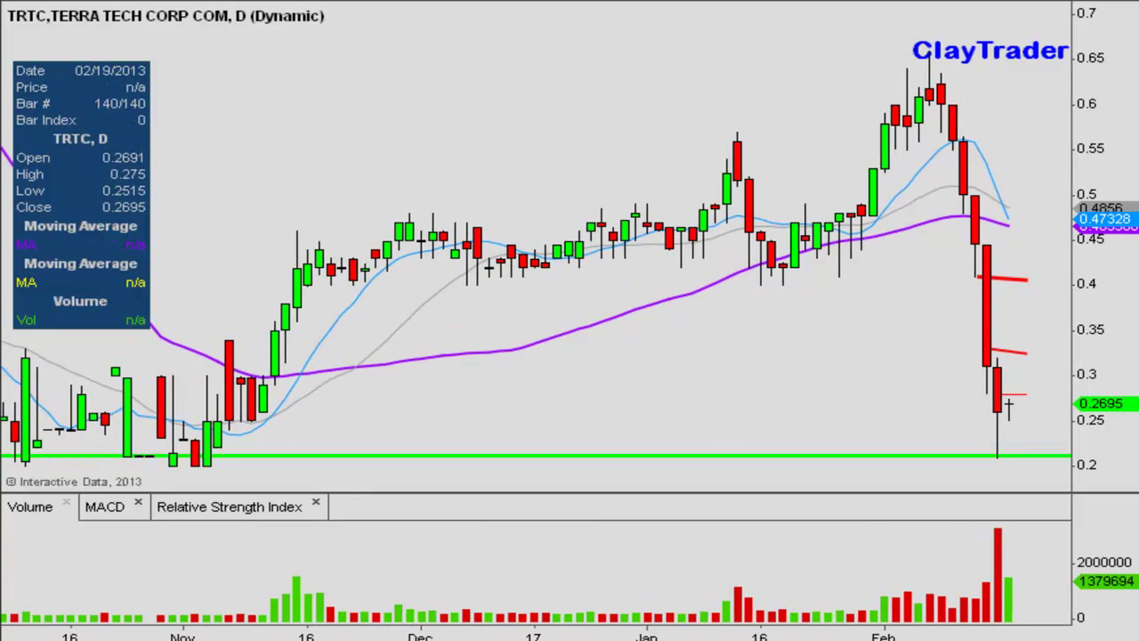
Trace the November base, late-November level and climb to the February high with freehand lines
{"action": "mouse_move", "coordinate": [231, 443]}
{"action": "left_mouse_down"}
{"action": "mouse_move", "coordinate": [18, 427]}
{"action": "mouse_move", "coordinate": [80, 476]}
{"action": "mouse_move", "coordinate": [240, 472]}
{"action": "mouse_move", "coordinate": [241, 447]}
{"action": "mouse_move", "coordinate": [351, 280]}
{"action": "mouse_move", "coordinate": [377, 264]}
{"action": "mouse_move", "coordinate": [342, 252]}
{"action": "left_mouse_up"}
{"action": "left_click_drag", "start_coordinate": [358, 303], "coordinate": [554, 278]}
{"action": "mouse_move", "coordinate": [744, 203]}
{"action": "left_mouse_down"}
{"action": "mouse_move", "coordinate": [906, 55]}
{"action": "mouse_move", "coordinate": [906, 89]}
{"action": "mouse_move", "coordinate": [842, 60]}
{"action": "left_mouse_up"}
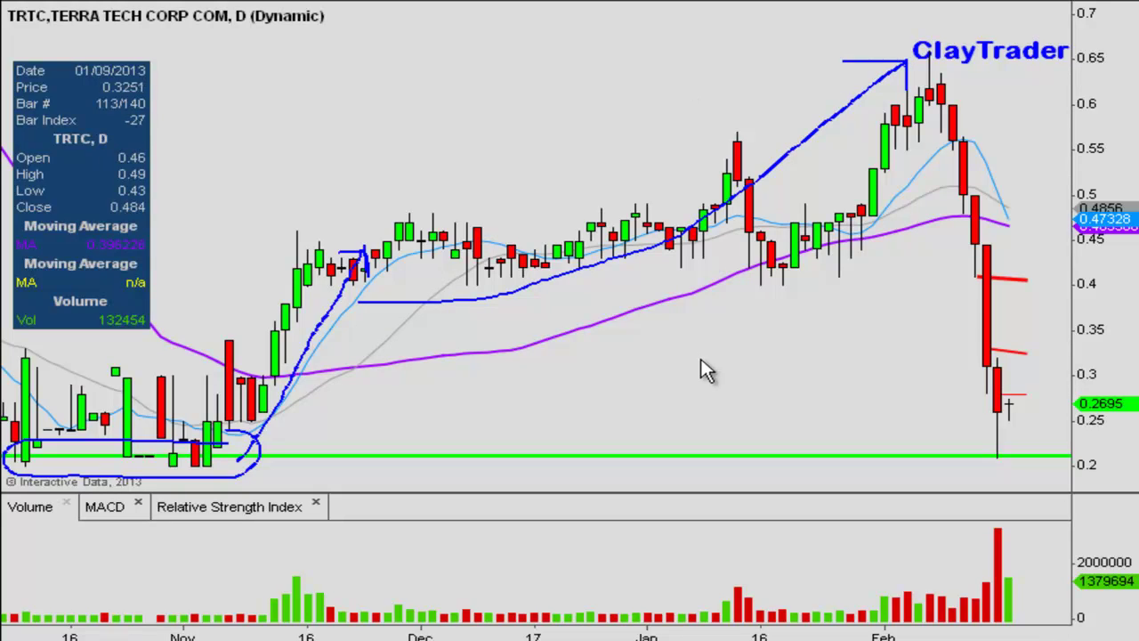